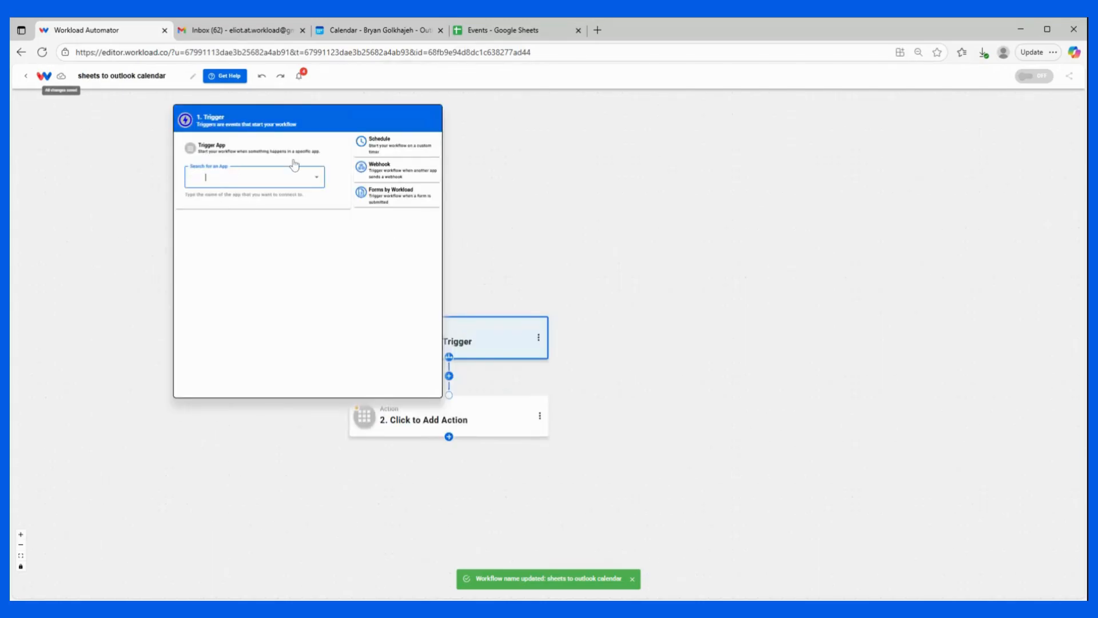
Set the trigger to Google Sheets with the New Spreadsheet Row event and accept the connected Google Sheets account
{"action": "type", "text": "sheet"}
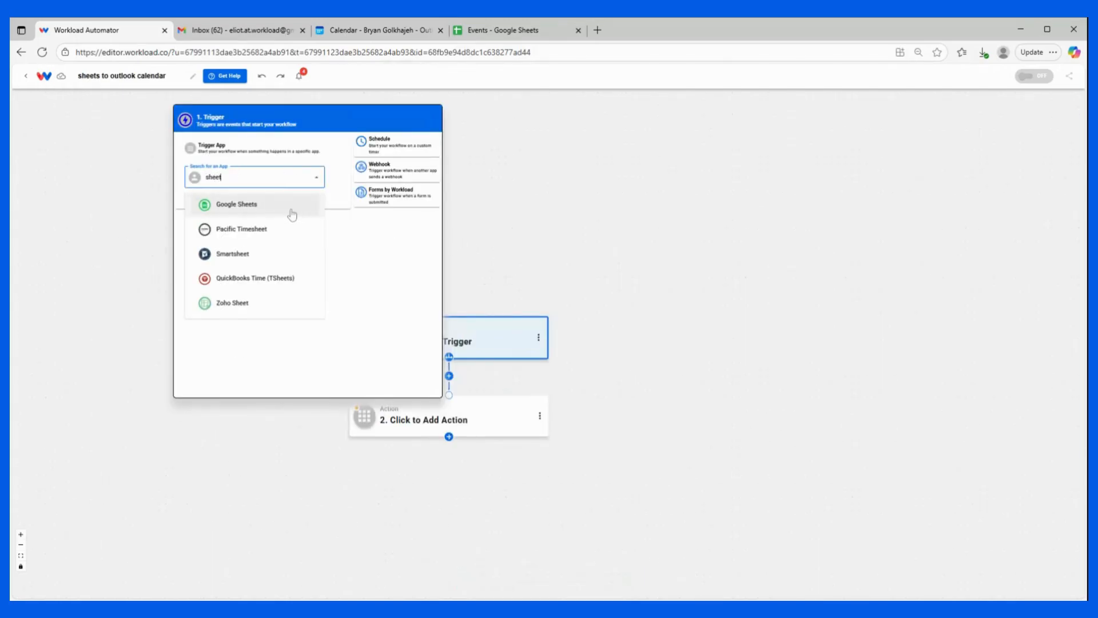
{"action": "left_click", "coordinate": [288, 213]}
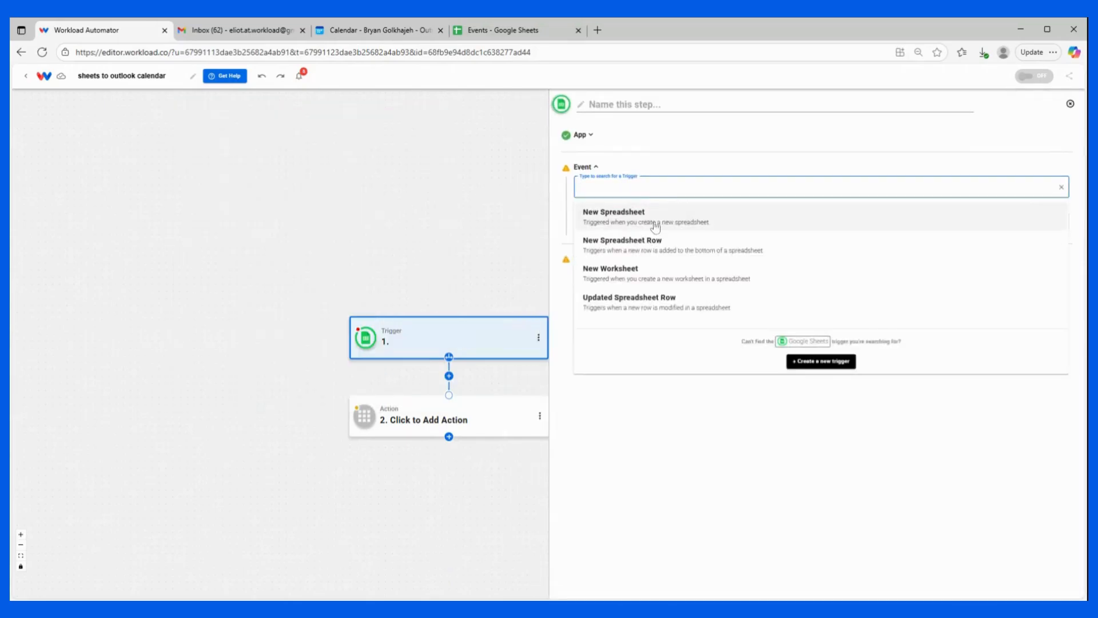
{"action": "left_click", "coordinate": [664, 251]}
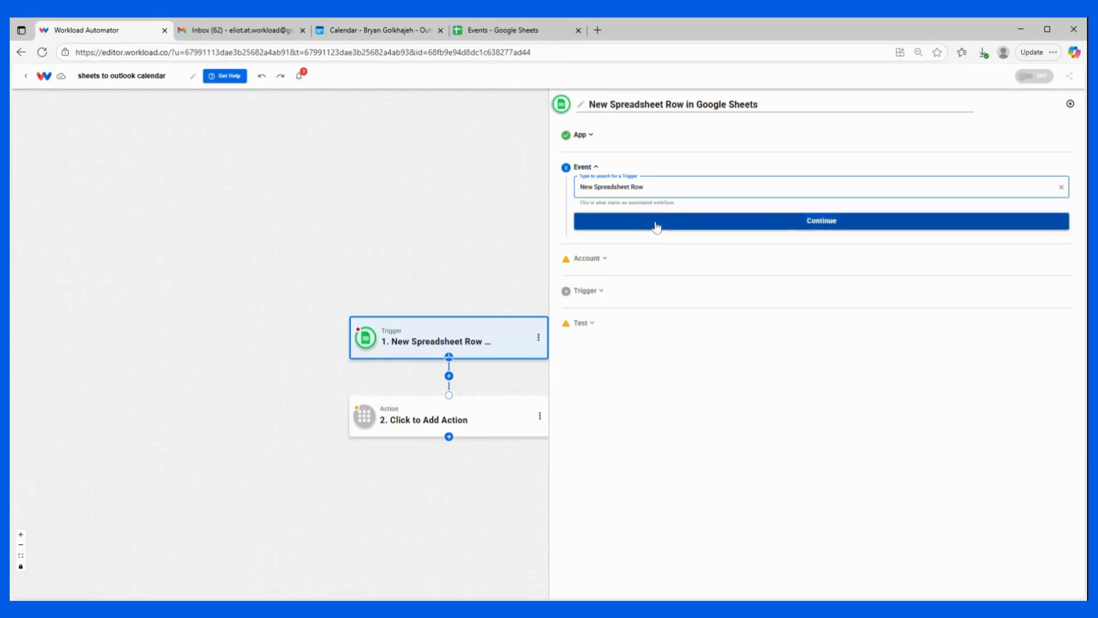
{"action": "left_click", "coordinate": [656, 224]}
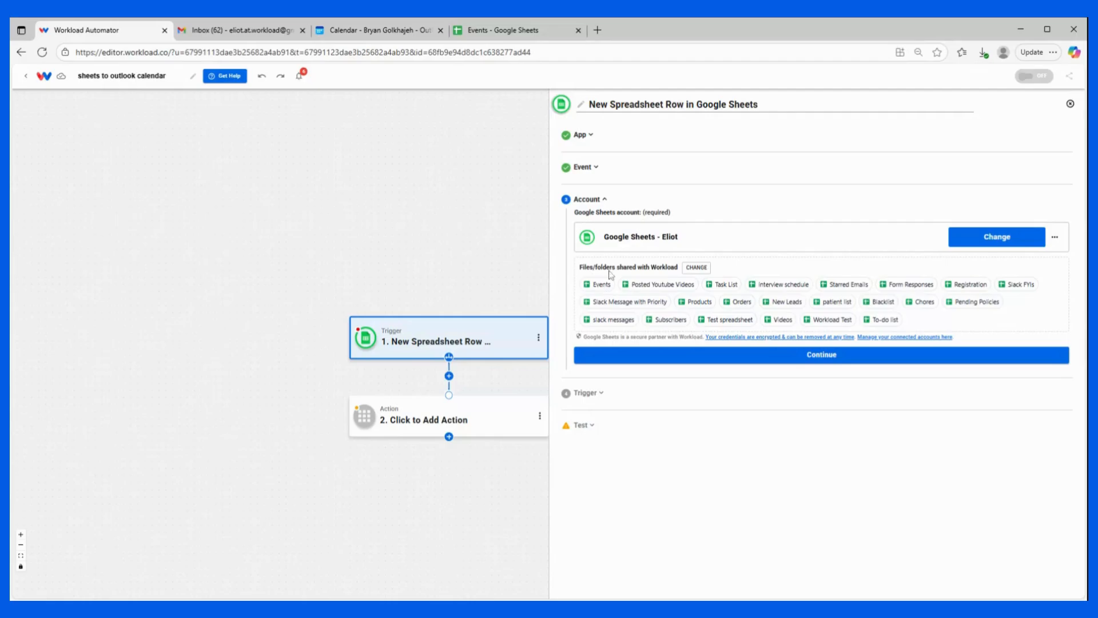
{"action": "left_click", "coordinate": [806, 358]}
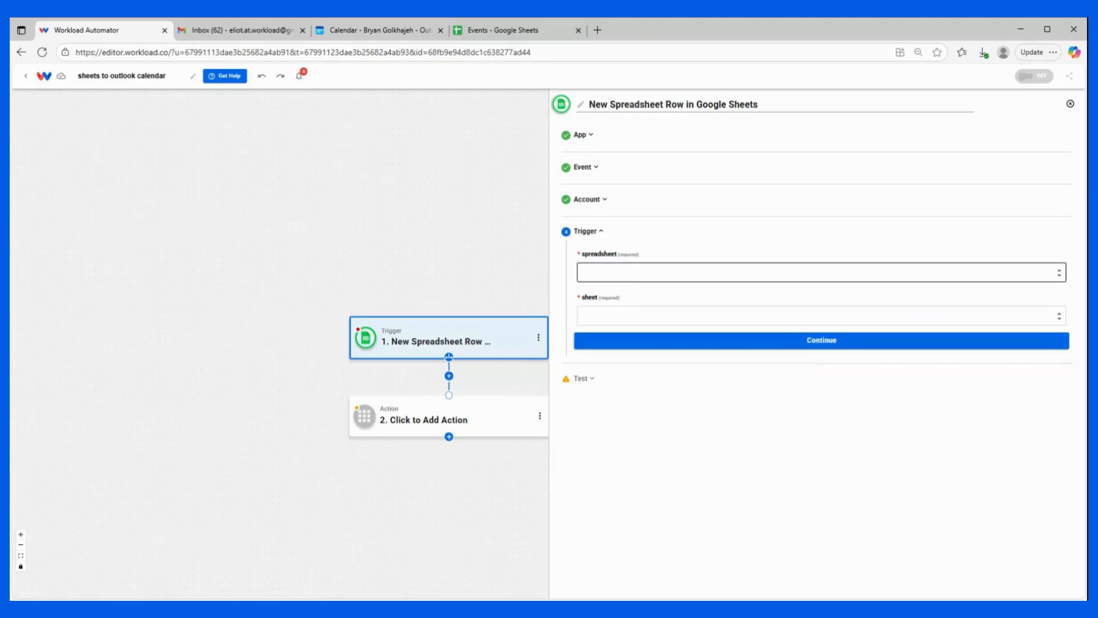
Point the trigger at Sheet1 of the Events spreadsheet, test it, and continue to the action step
{"action": "left_click", "coordinate": [632, 272]}
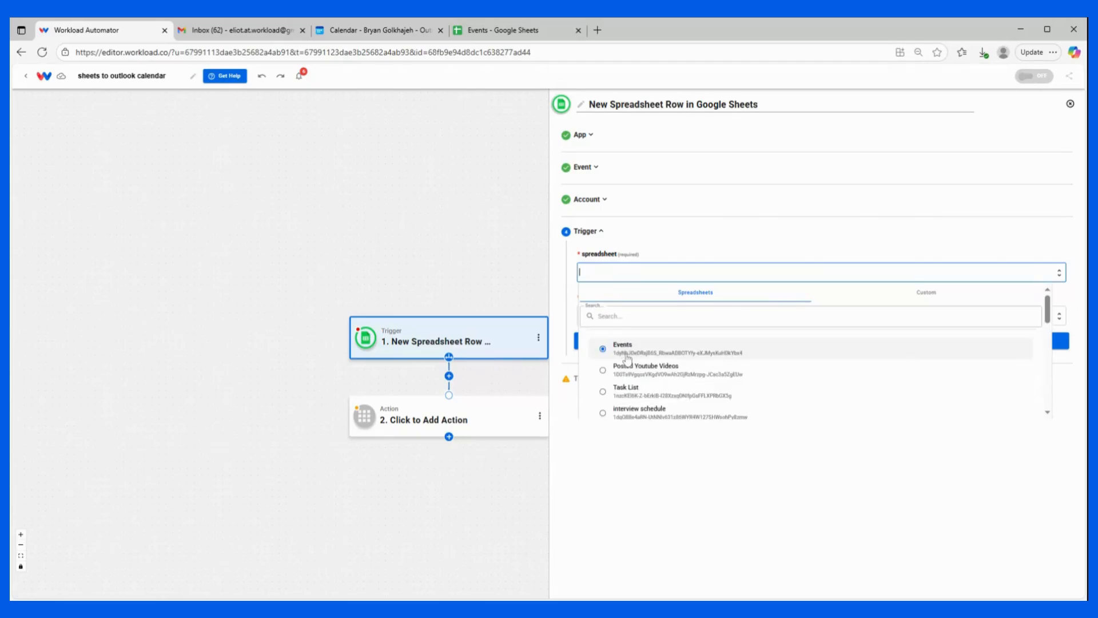
{"action": "left_click", "coordinate": [627, 358]}
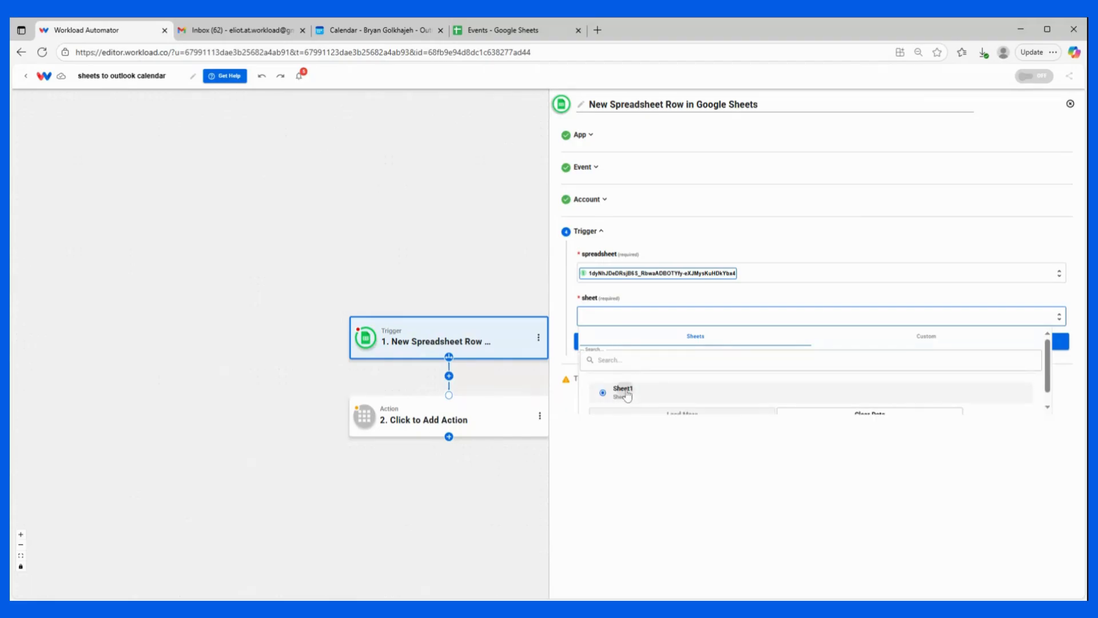
{"action": "left_click", "coordinate": [622, 390]}
{"action": "left_click", "coordinate": [659, 343]}
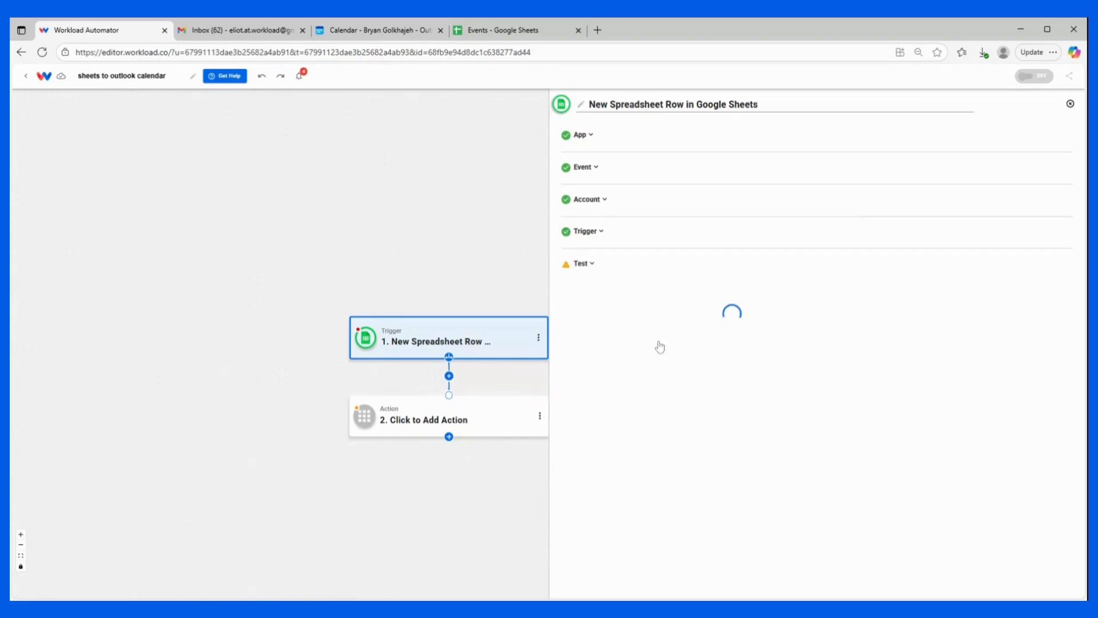
{"action": "left_click", "coordinate": [799, 358]}
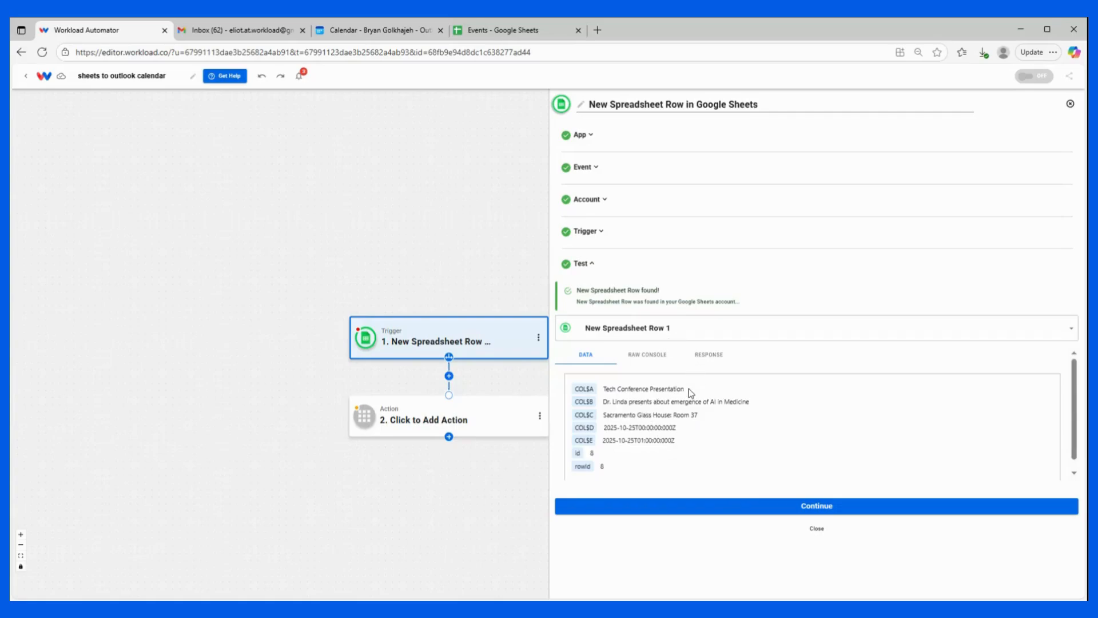
{"action": "left_click", "coordinate": [723, 508]}
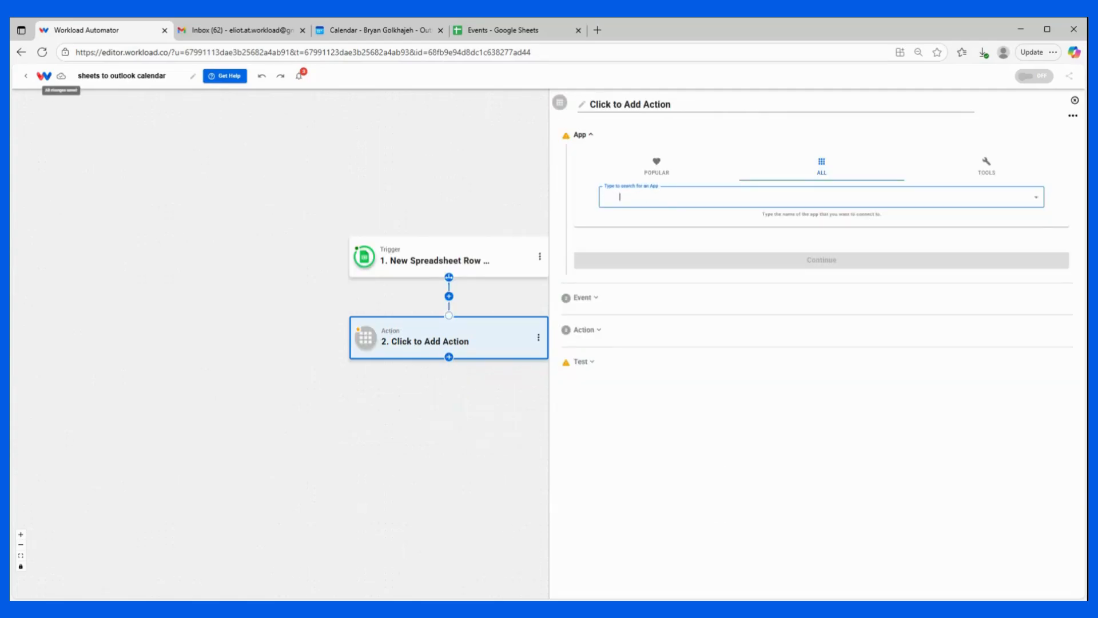
Set the action to Microsoft Outlook with the Create Event event and accept the connected Outlook account
{"action": "type", "text": "outlook"}
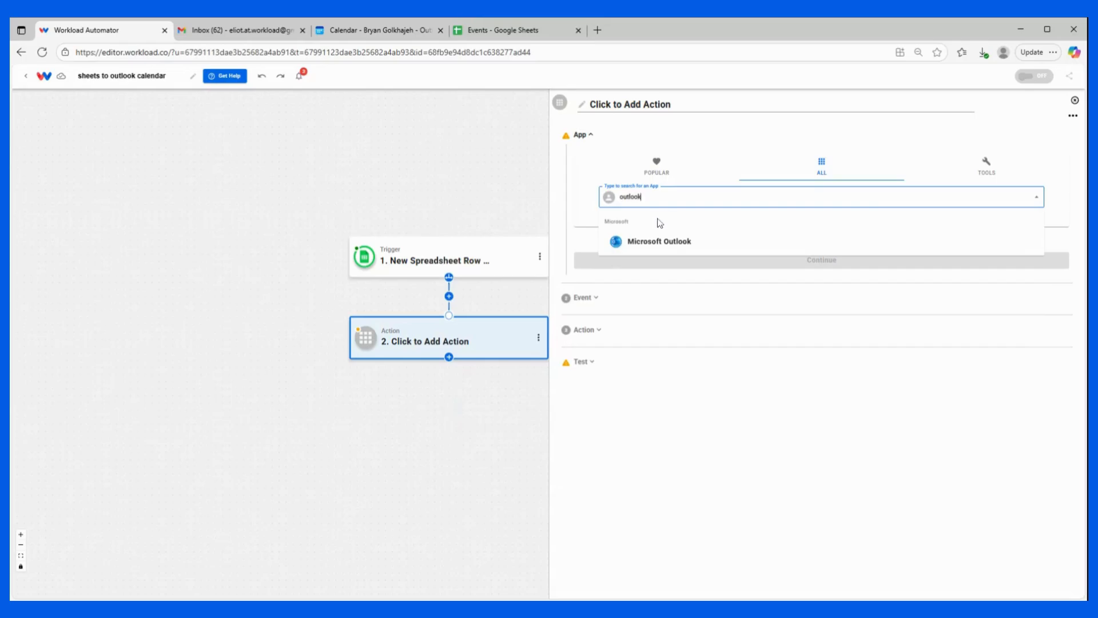
{"action": "left_click", "coordinate": [668, 241]}
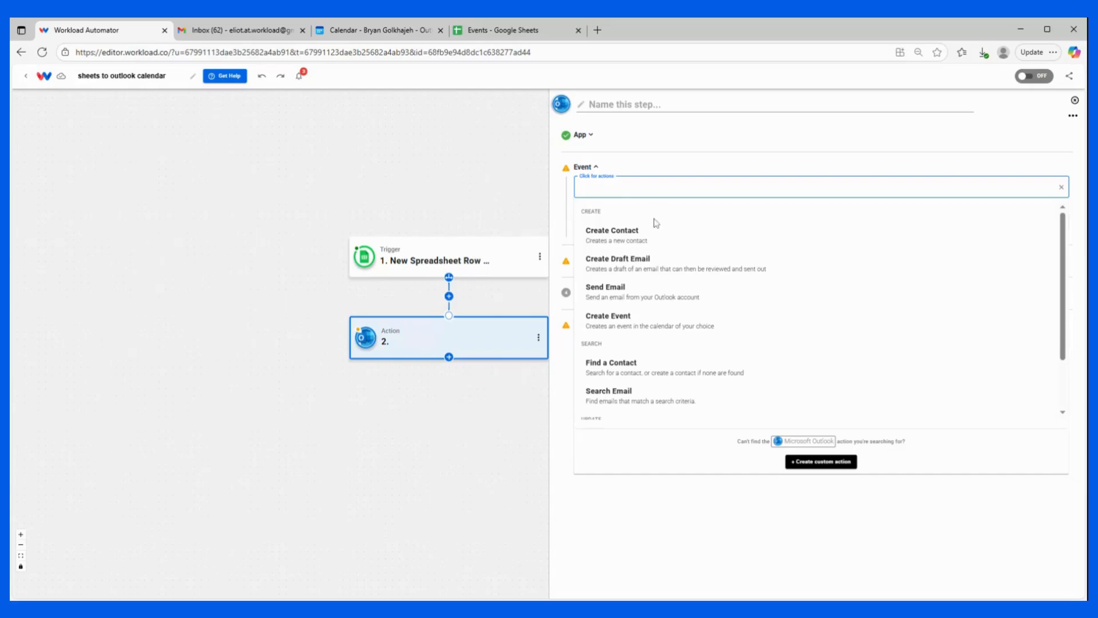
{"action": "left_click", "coordinate": [641, 321]}
{"action": "left_click", "coordinate": [679, 230]}
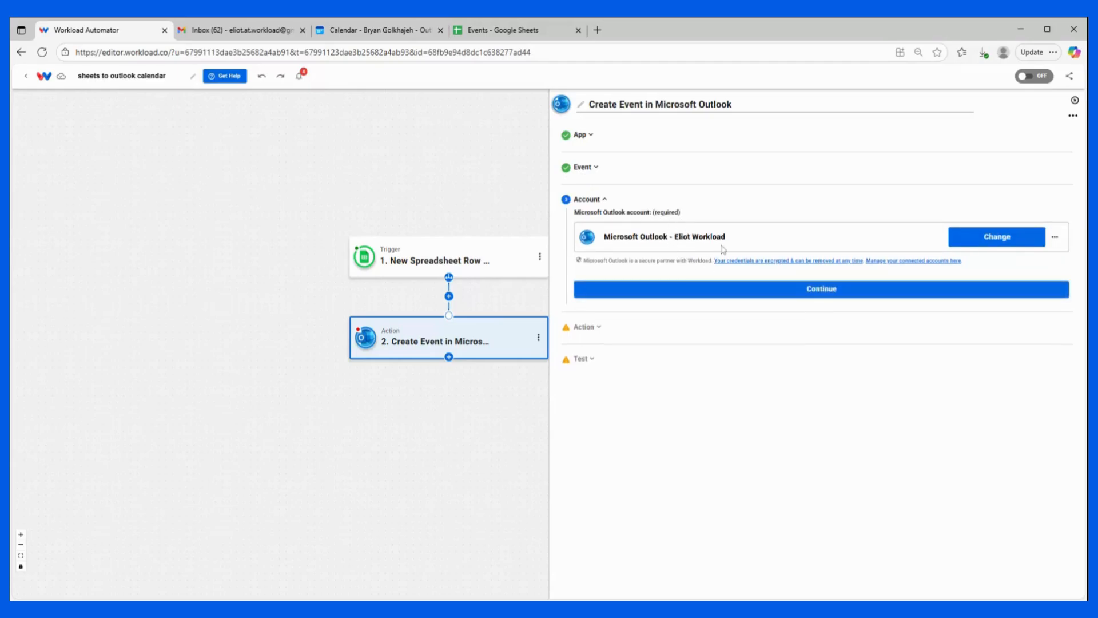
{"action": "left_click", "coordinate": [680, 287]}
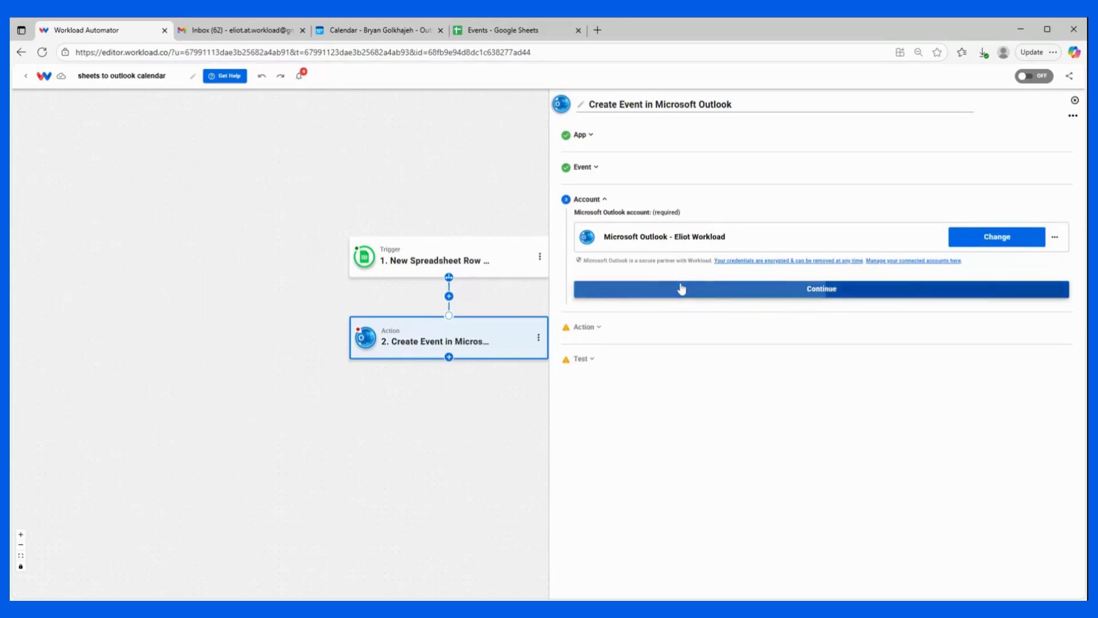
Select the Outlook calendar for the new event and map its subject to COL$A from the spreadsheet row
{"action": "left_click", "coordinate": [629, 291]}
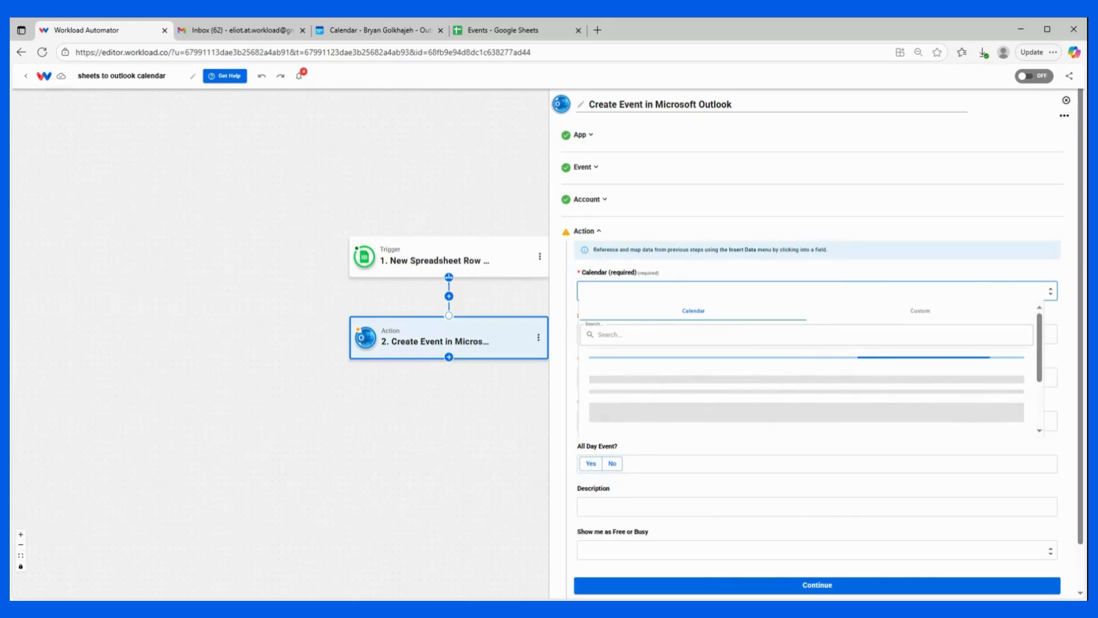
{"action": "left_click", "coordinate": [631, 365]}
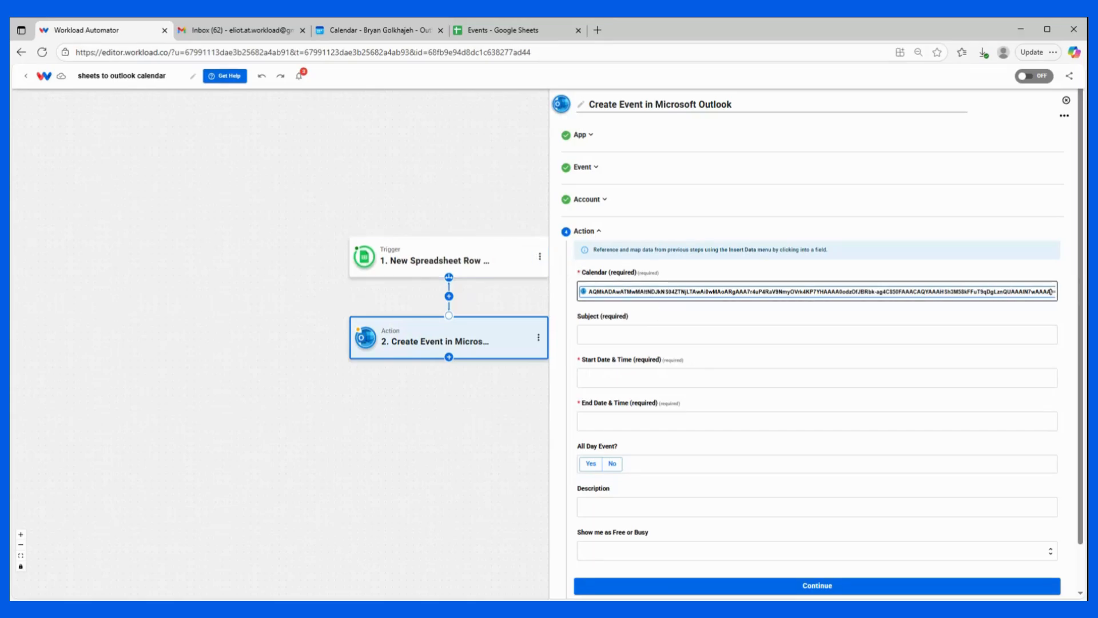
{"action": "left_click", "coordinate": [618, 331]}
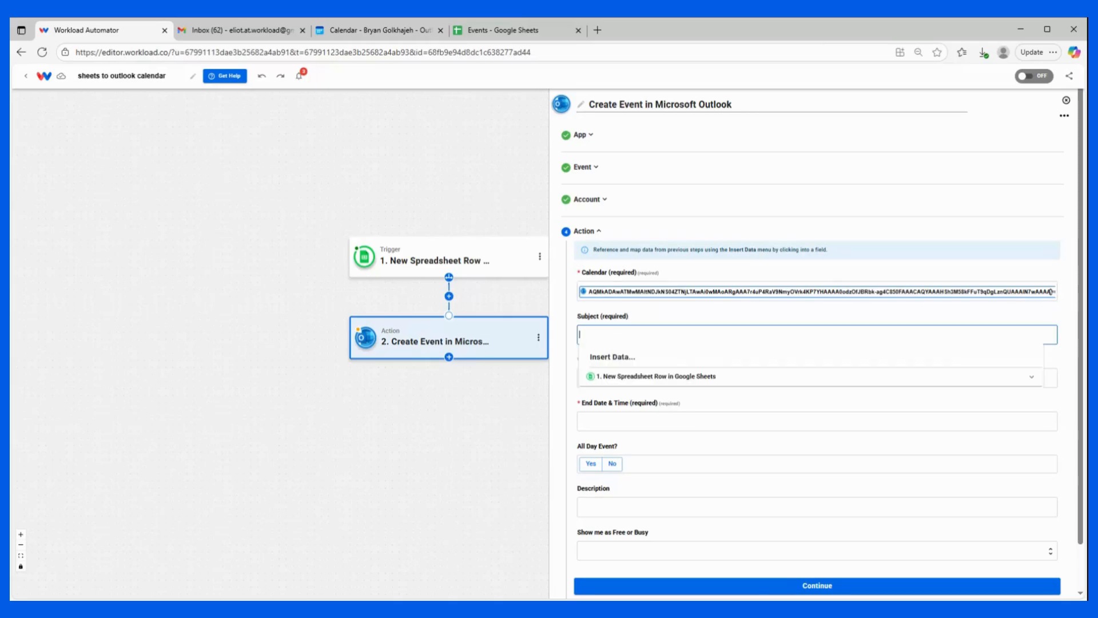
{"action": "left_click", "coordinate": [622, 380]}
{"action": "left_click", "coordinate": [664, 434]}
{"action": "left_click", "coordinate": [687, 321]}
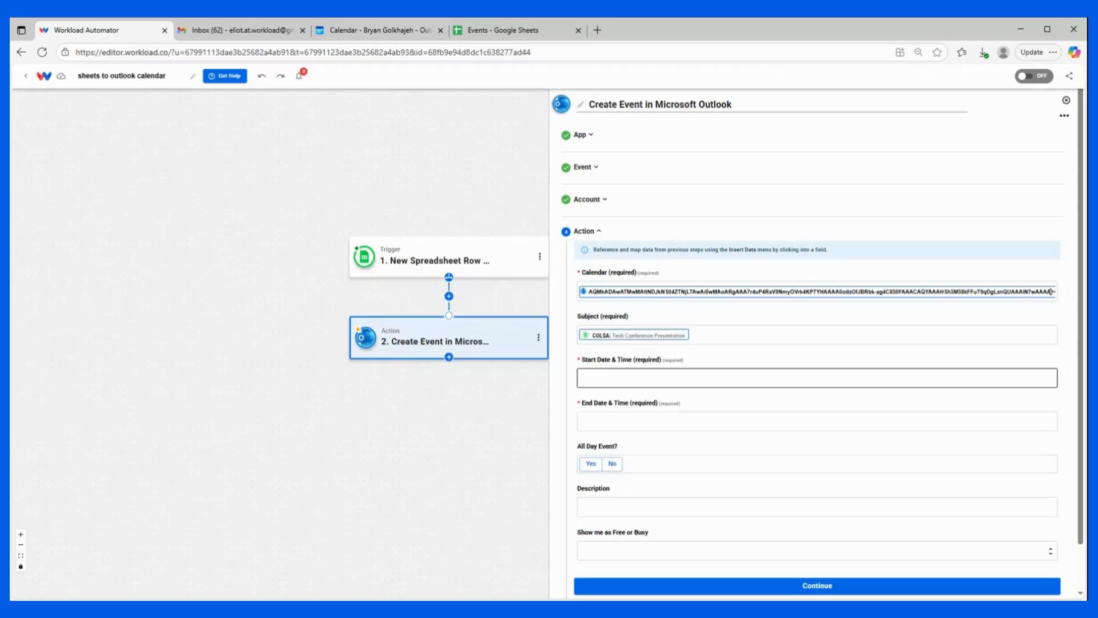
Map the event's start date and time to COL$D and its end date and time to COL$E
{"action": "scroll", "coordinate": [623, 366], "scroll_direction": "down", "scroll_amount": 1}
{"action": "left_click", "coordinate": [623, 332]}
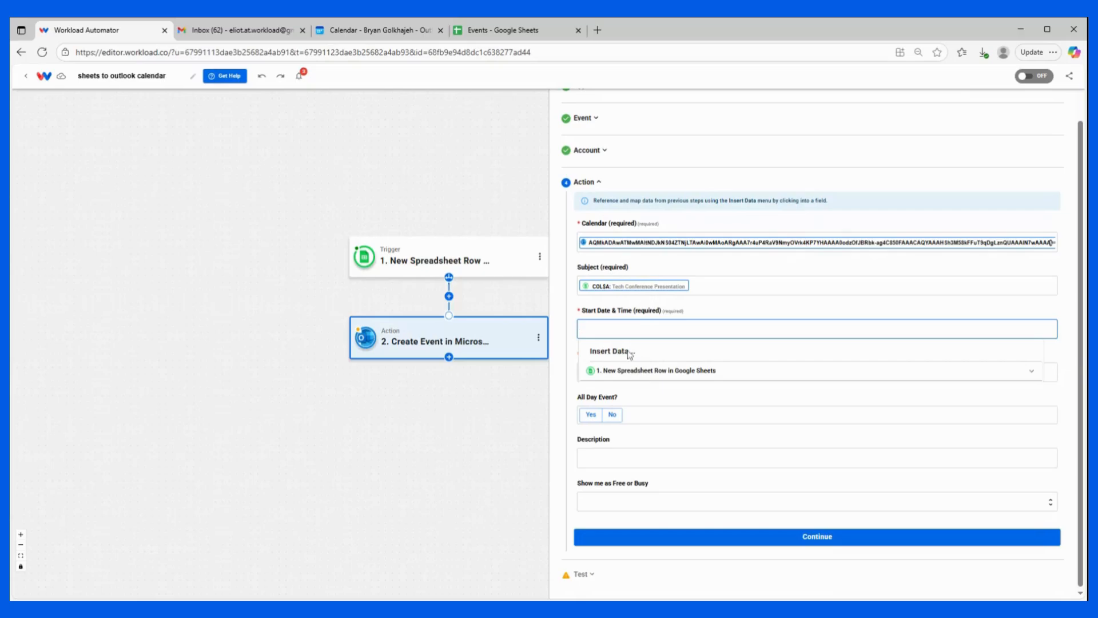
{"action": "left_click", "coordinate": [634, 370]}
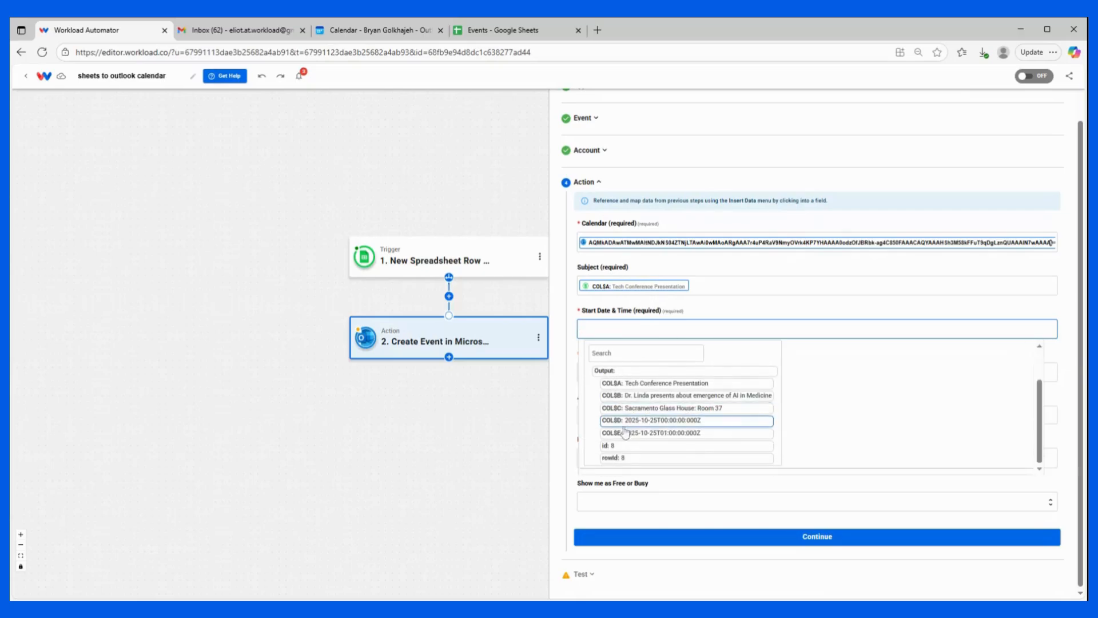
{"action": "left_click", "coordinate": [659, 420]}
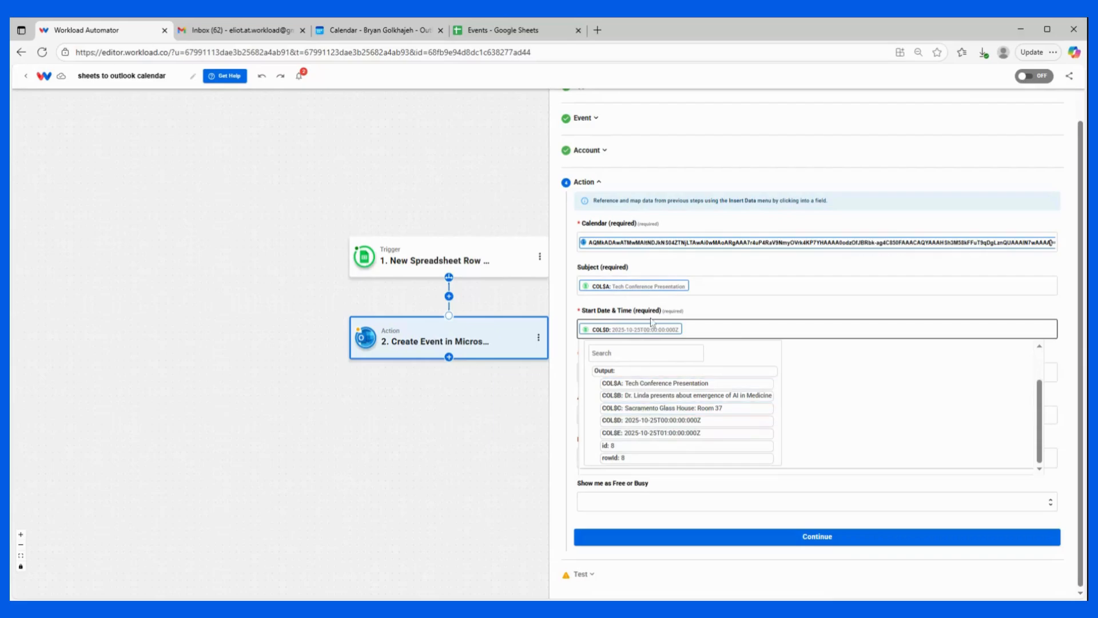
{"action": "left_click", "coordinate": [624, 372]}
{"action": "left_click", "coordinate": [620, 414]}
{"action": "scroll", "coordinate": [622, 486], "scroll_direction": "down", "scroll_amount": 3}
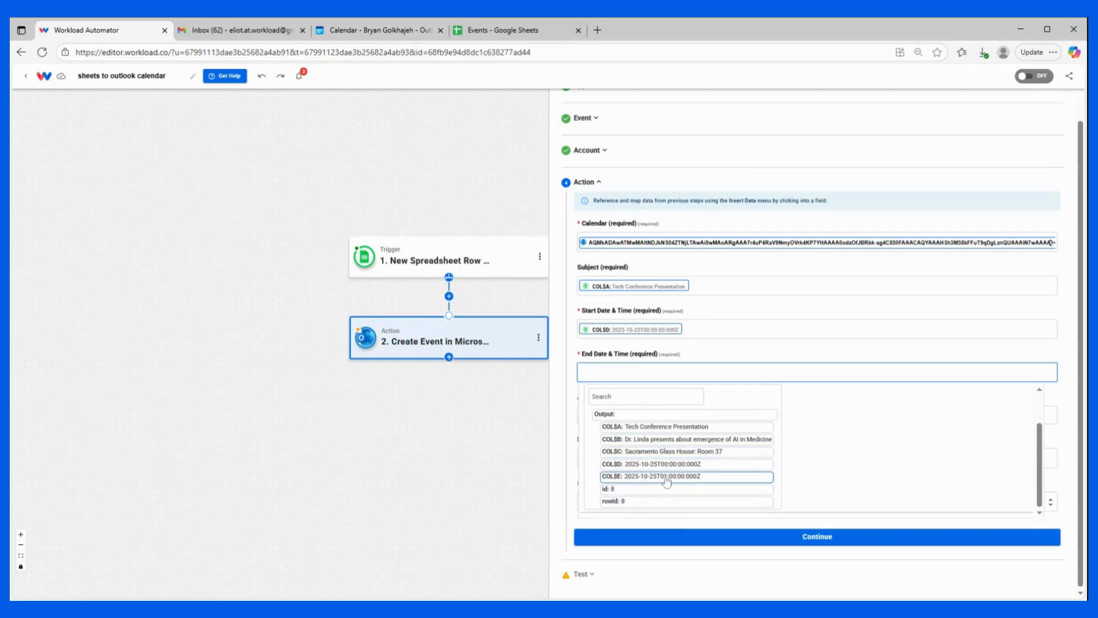
{"action": "left_click", "coordinate": [669, 477]}
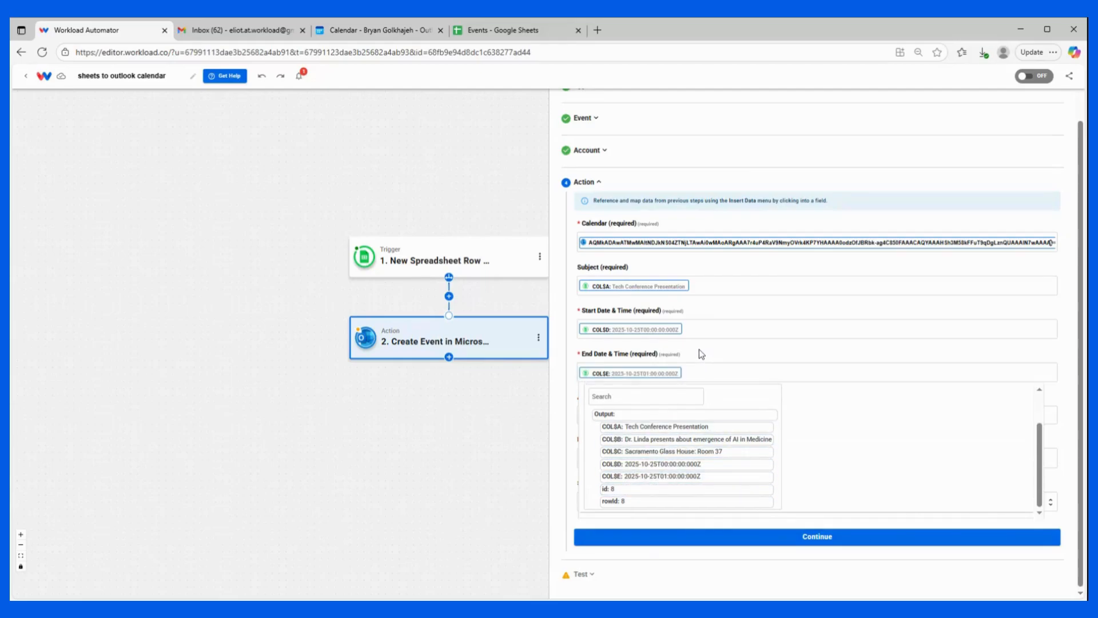
Check the date/time columns in the Events Google Sheet, and fill the event description with COL$B plus a second line "location:" followed by COL$C
{"action": "left_click", "coordinate": [531, 34]}
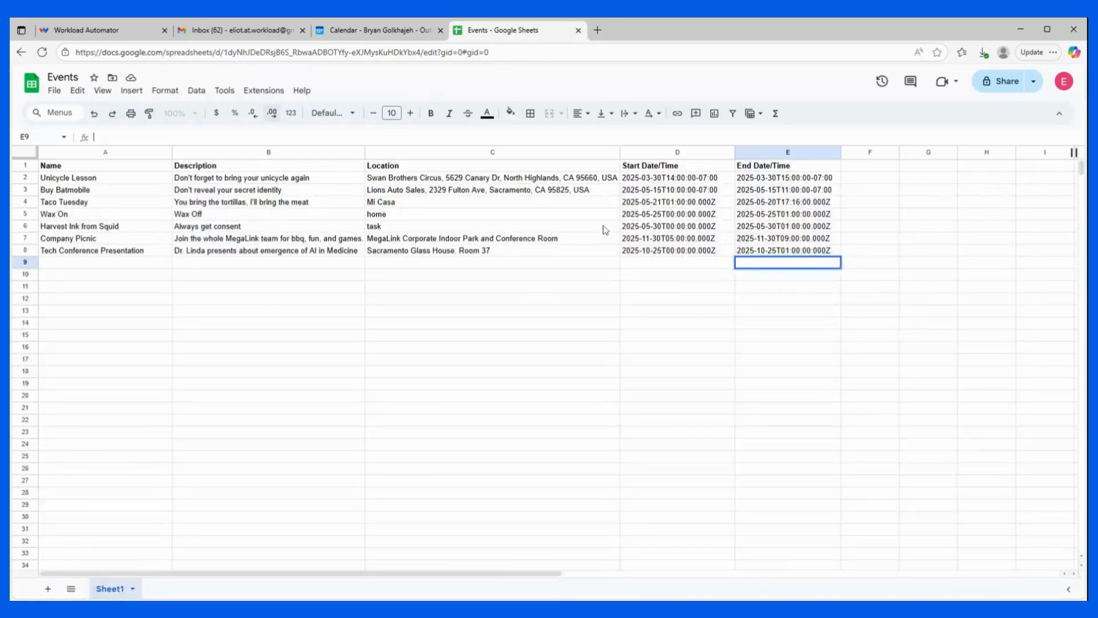
{"action": "left_click", "coordinate": [128, 32]}
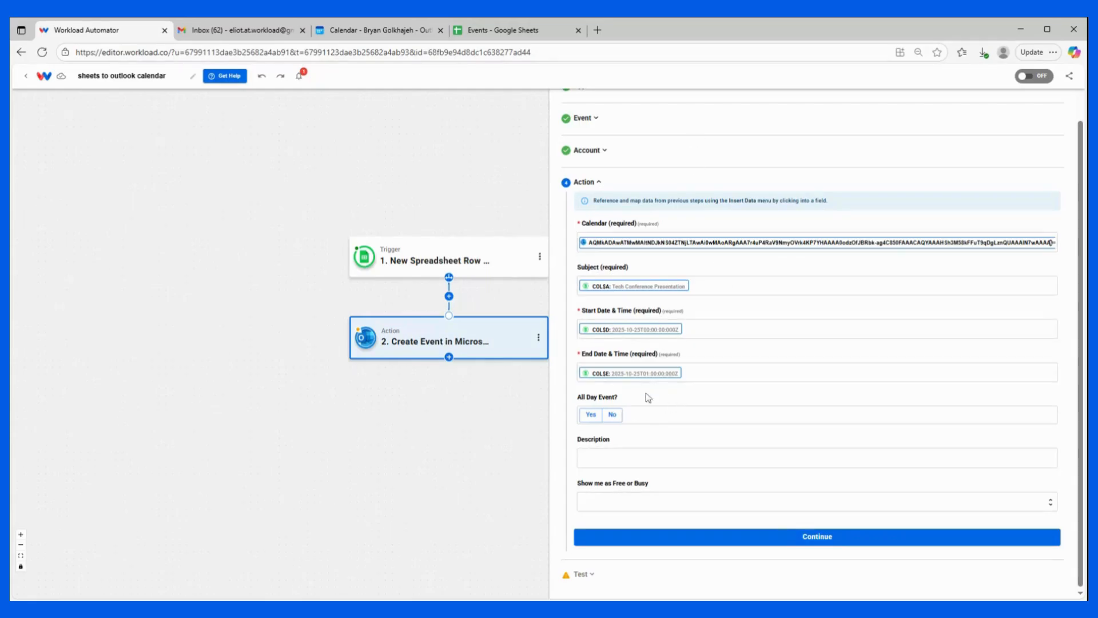
{"action": "left_click", "coordinate": [626, 457]}
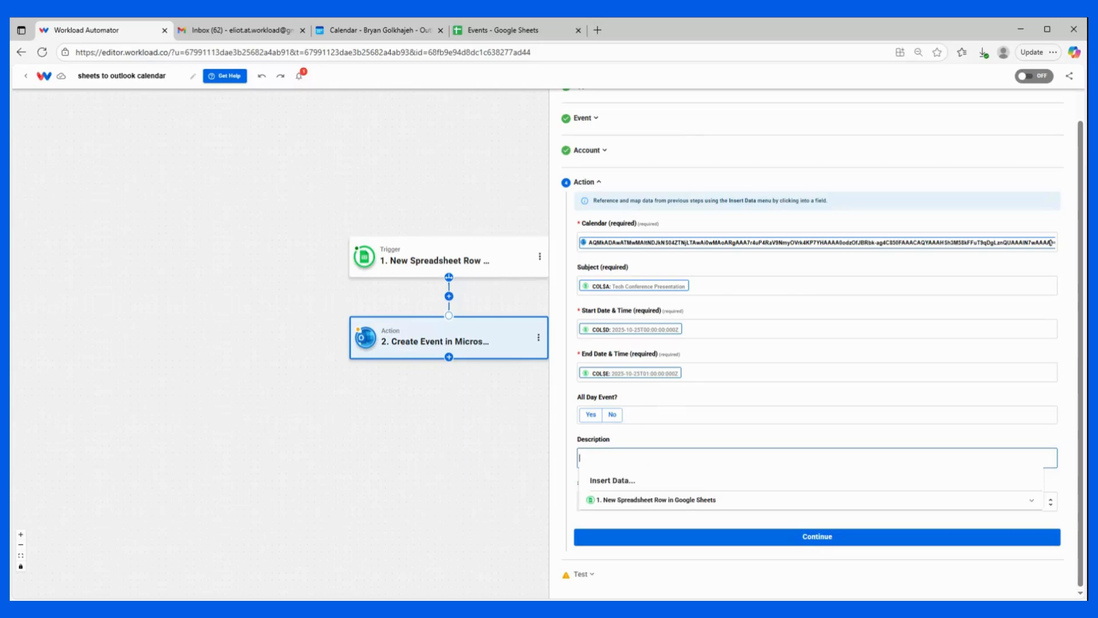
{"action": "left_click", "coordinate": [629, 500]}
{"action": "left_click", "coordinate": [686, 524]}
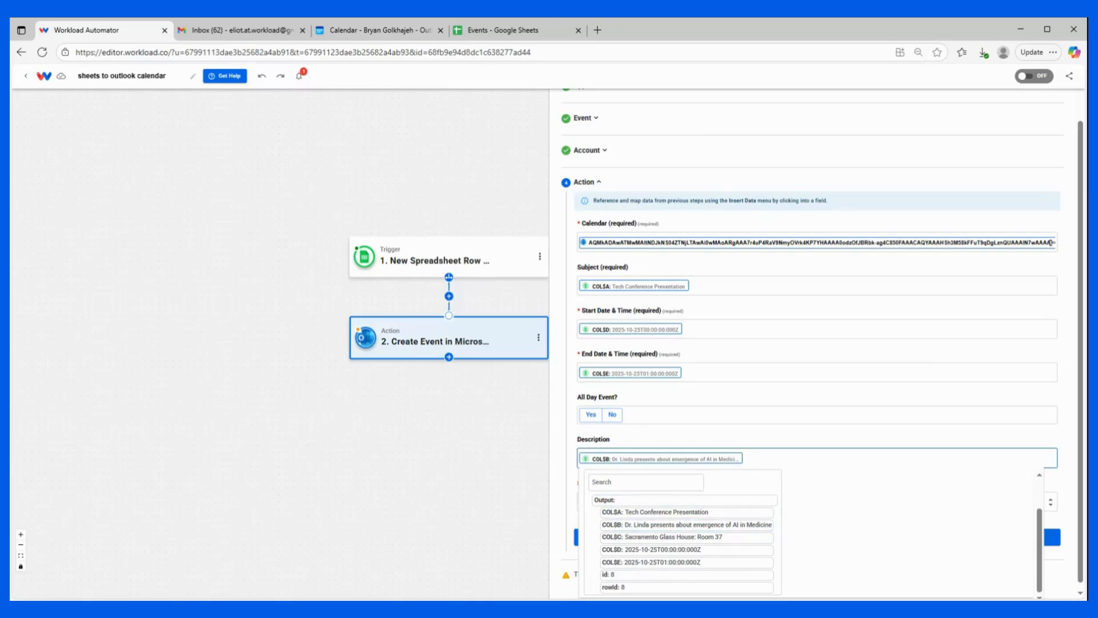
{"action": "key", "text": "Return"}
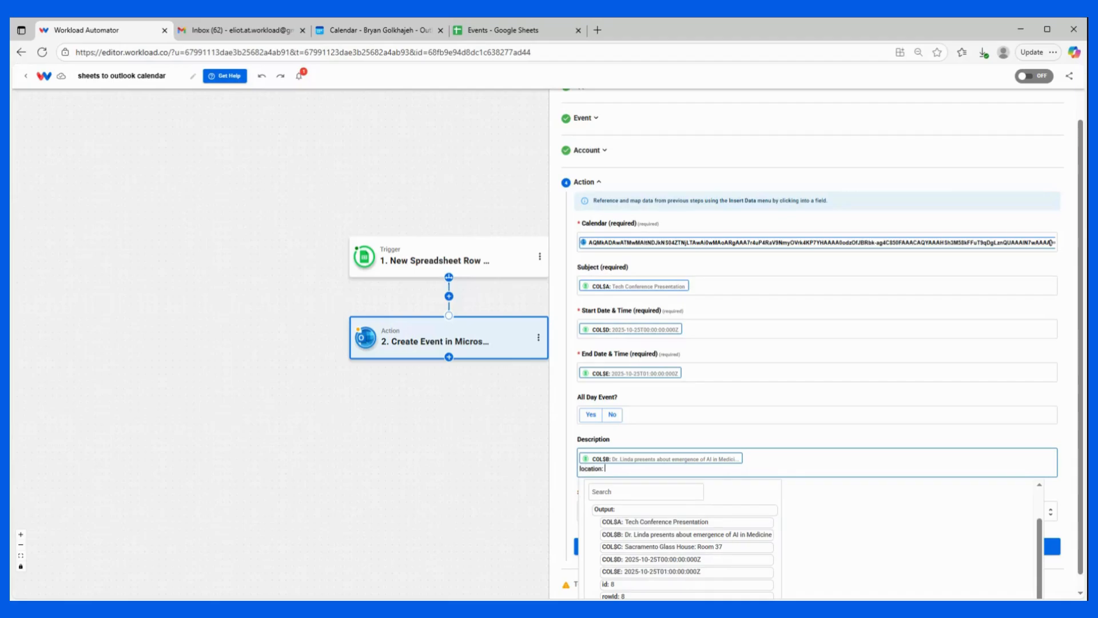
{"action": "left_click", "coordinate": [702, 547]}
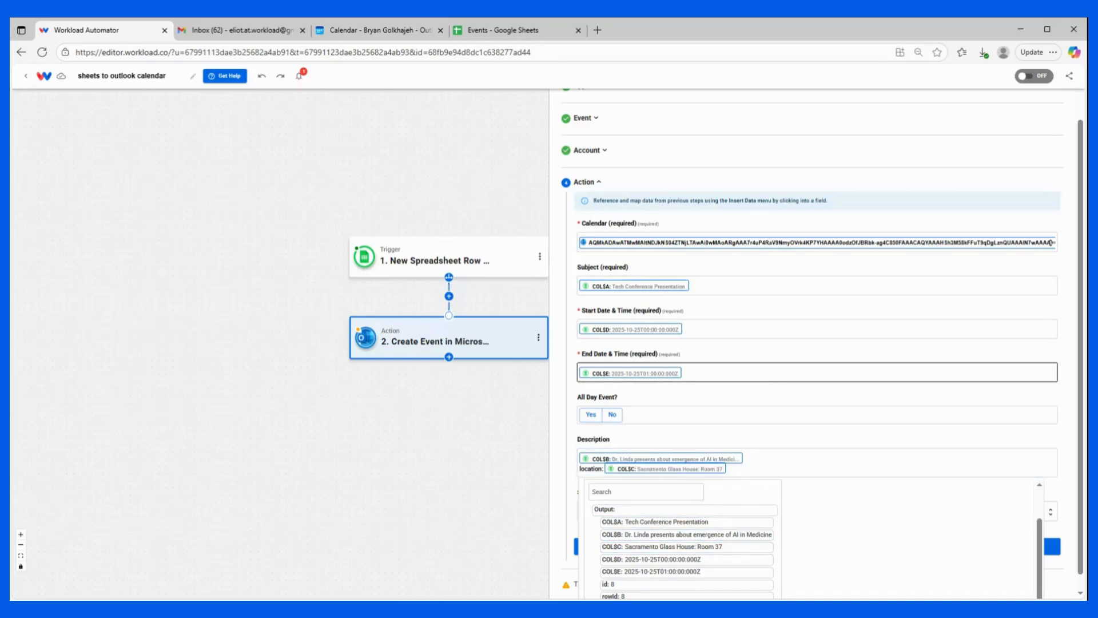
{"action": "left_click", "coordinate": [723, 447]}
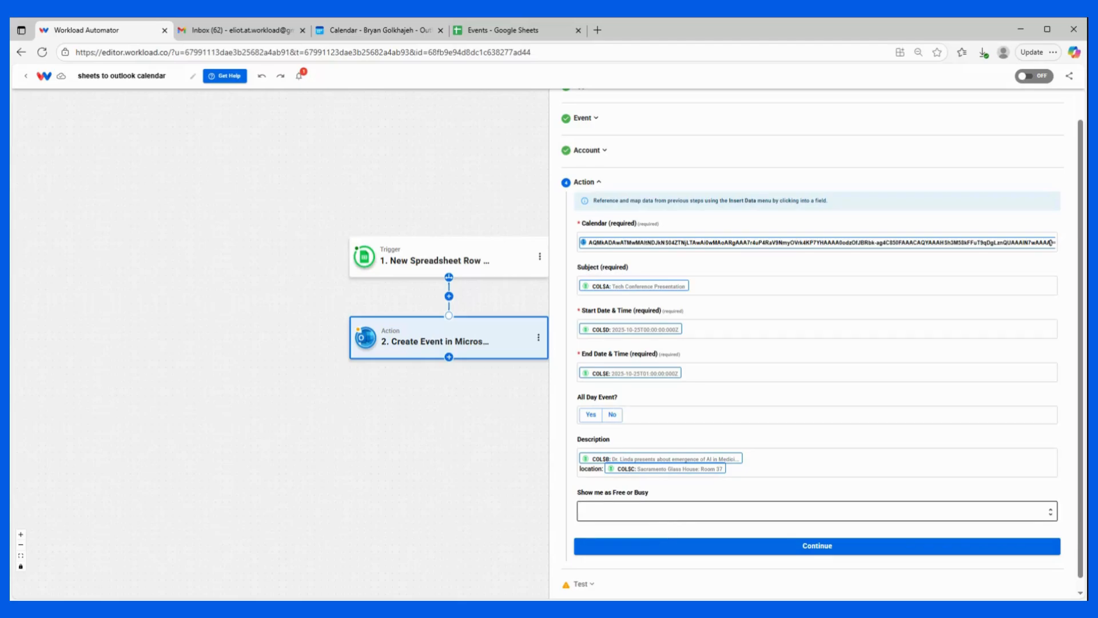
Set the event to show as Free and choose No for the all-day option
{"action": "left_click", "coordinate": [816, 511]}
{"action": "scroll", "coordinate": [652, 563], "scroll_direction": "down", "scroll_amount": 3}
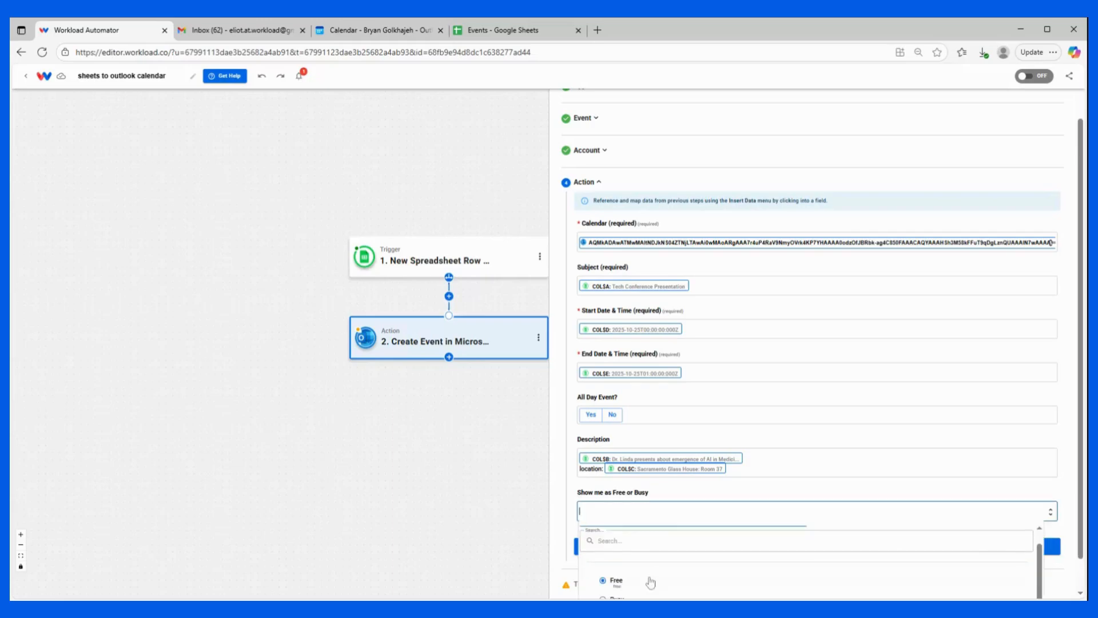
{"action": "left_click", "coordinate": [636, 566]}
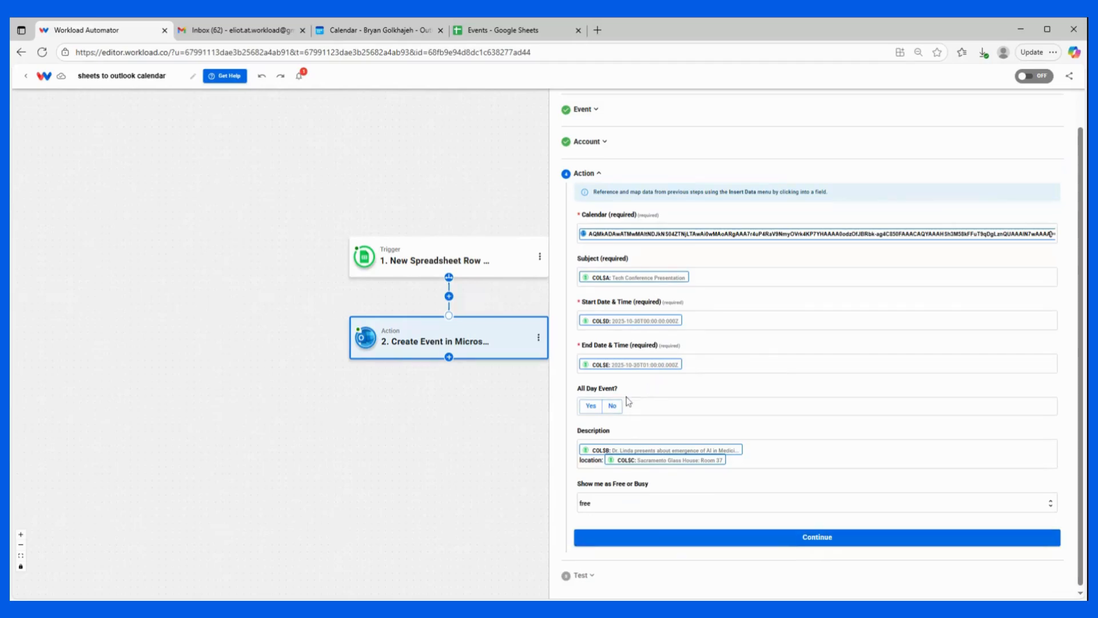
{"action": "left_click", "coordinate": [587, 408]}
{"action": "left_click", "coordinate": [612, 407]}
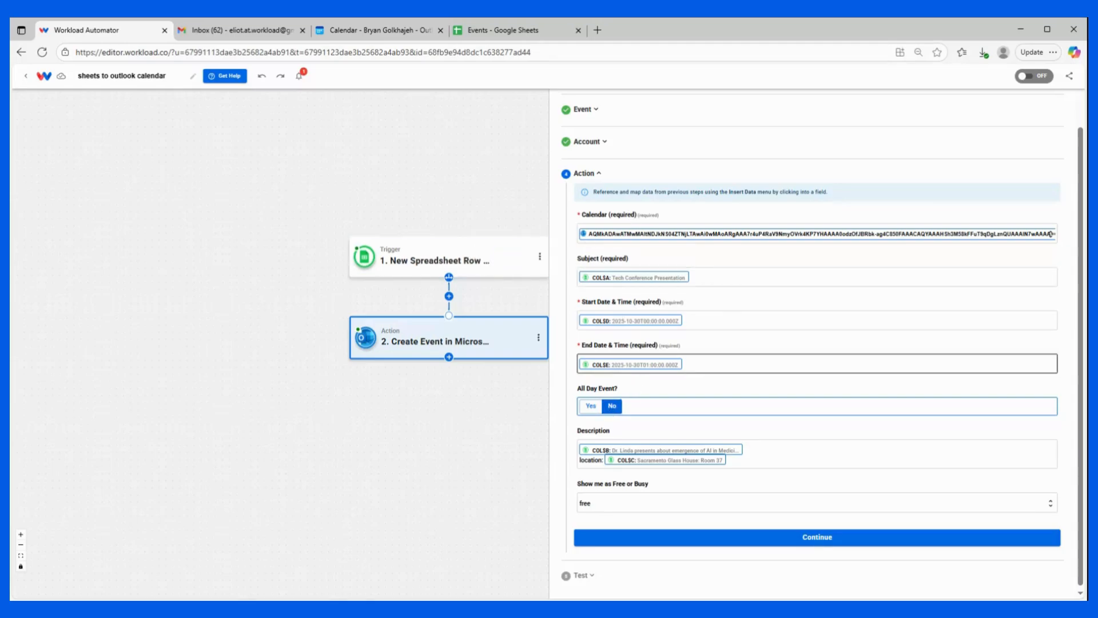
Finish the action setup, test the Create Event action, and review the returned event data
{"action": "left_click", "coordinate": [716, 541]}
{"action": "left_click", "coordinate": [672, 413]}
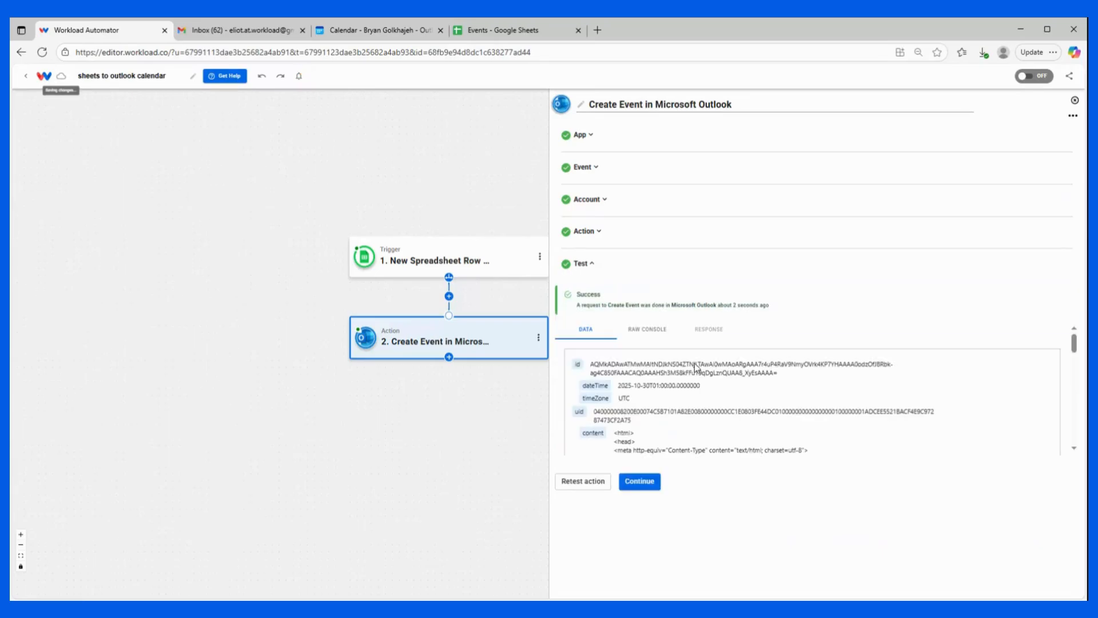
{"action": "scroll", "coordinate": [613, 413], "scroll_direction": "down", "scroll_amount": 5}
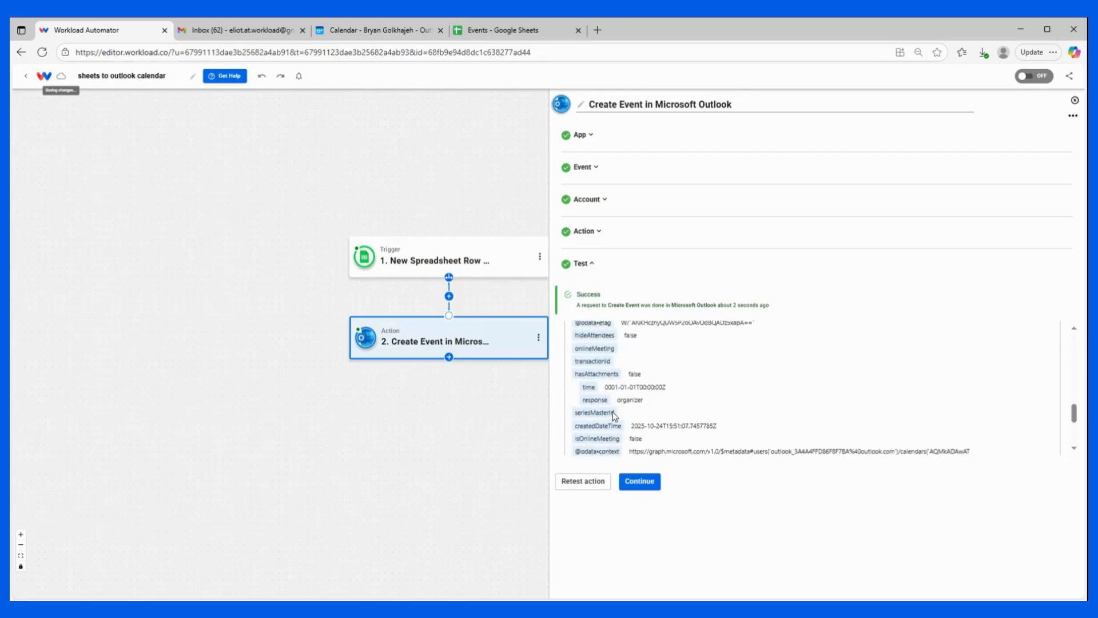
Complete the Create Event action's test stage, switch to the Outlook calendar and check the Tech Conference Presentation event's details
{"action": "scroll", "coordinate": [612, 410], "scroll_direction": "down", "scroll_amount": 5}
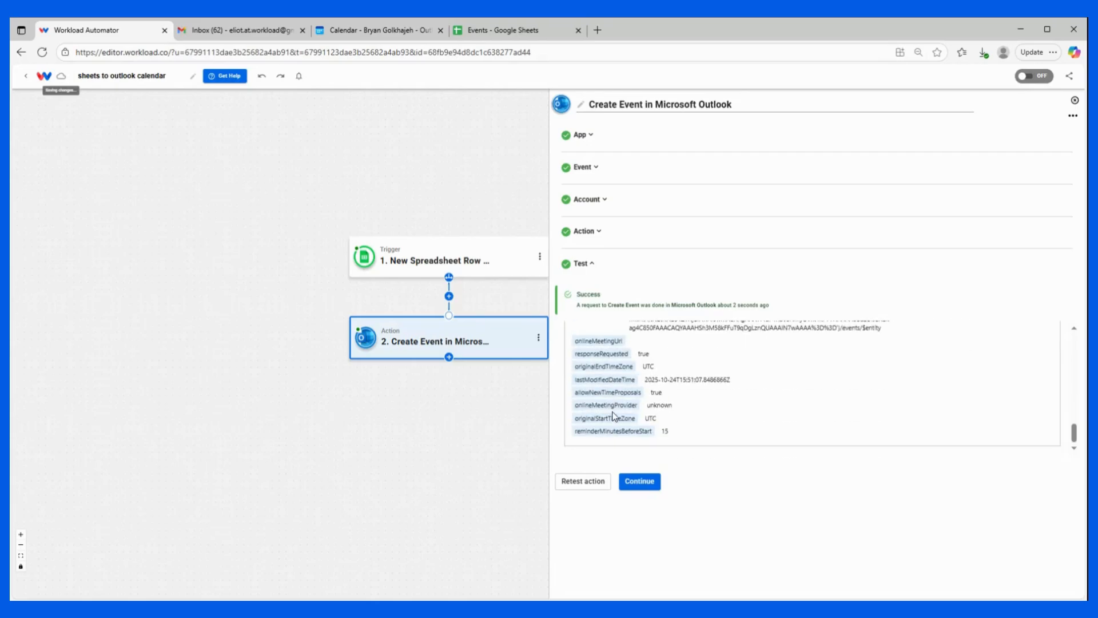
{"action": "left_click", "coordinate": [654, 487]}
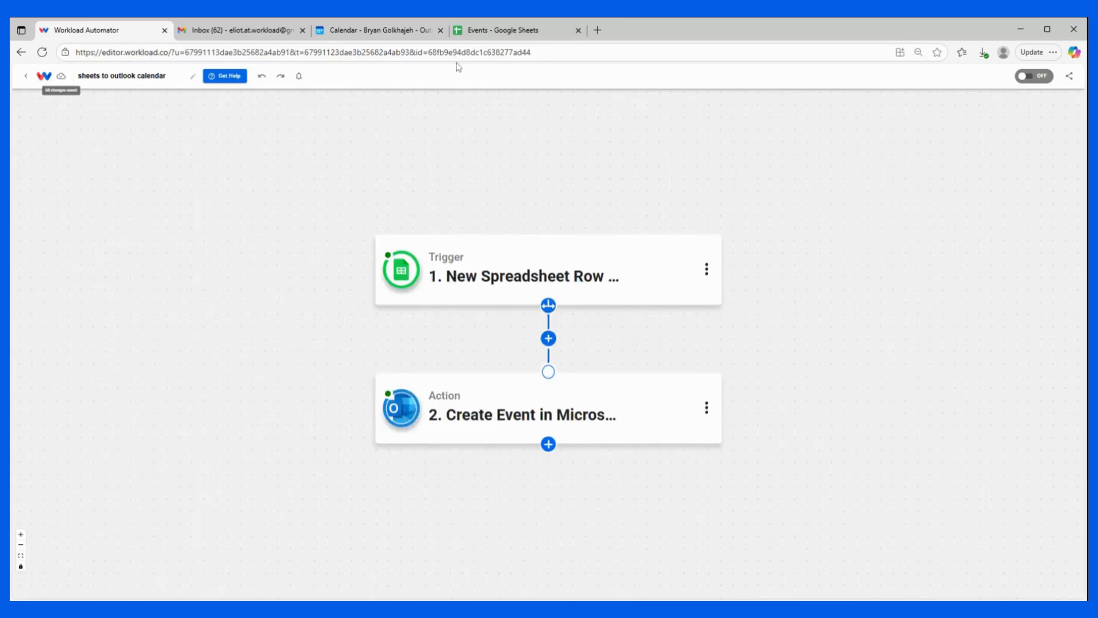
{"action": "left_click", "coordinate": [378, 31]}
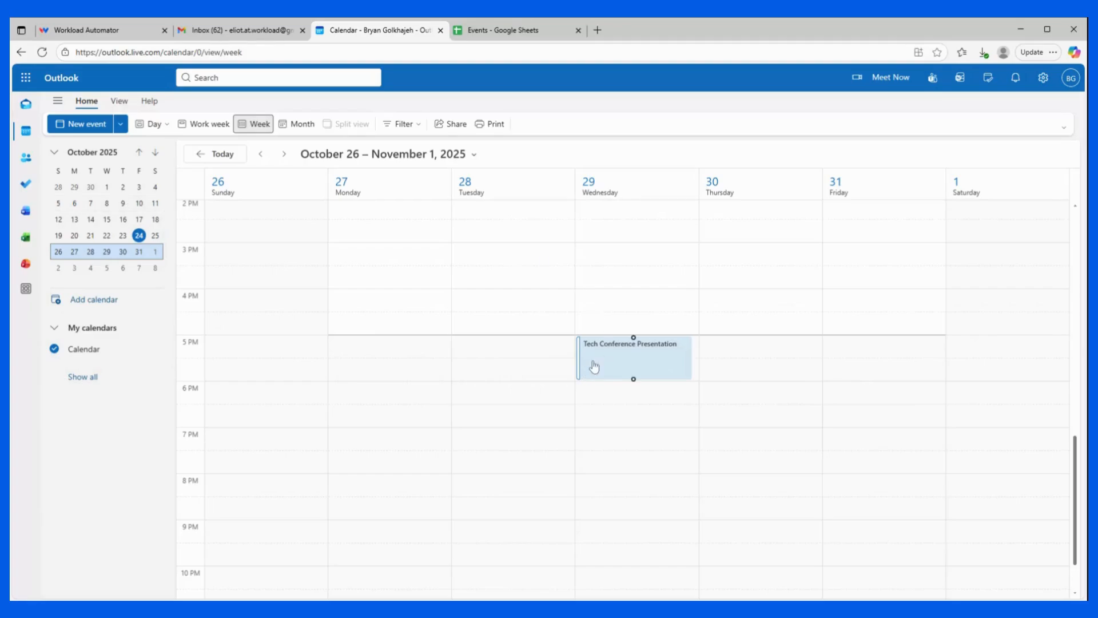
{"action": "left_click", "coordinate": [615, 356]}
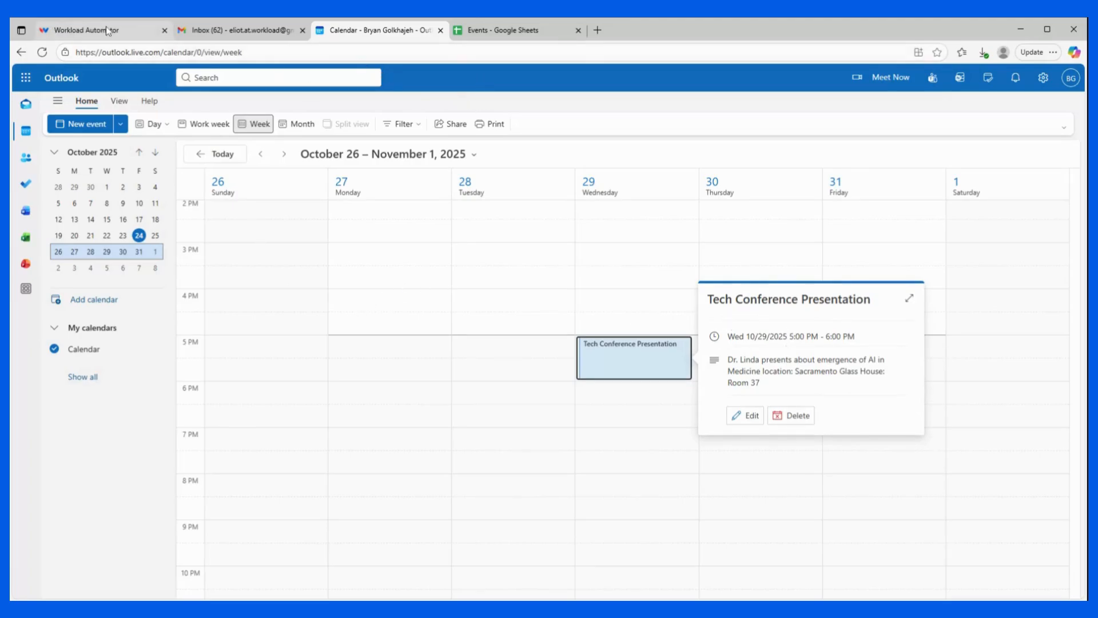
Return to Workload Automator and activate the "sheets to outlook calendar" workflow
{"action": "left_click", "coordinate": [70, 30]}
{"action": "mouse_move", "coordinate": [647, 304]}
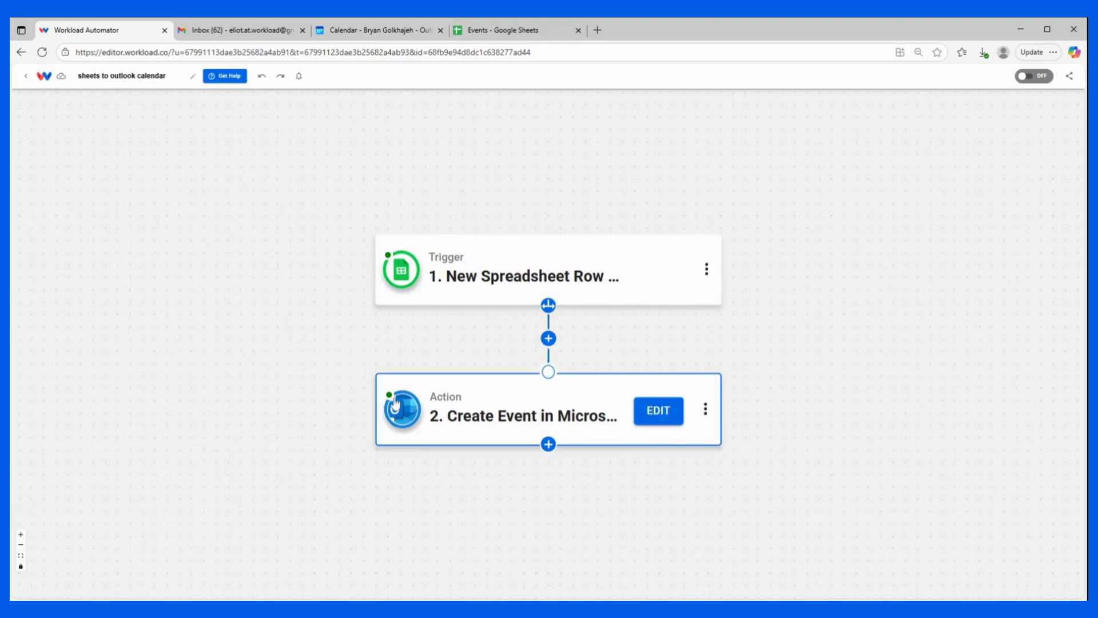
{"action": "left_click", "coordinate": [1032, 78]}
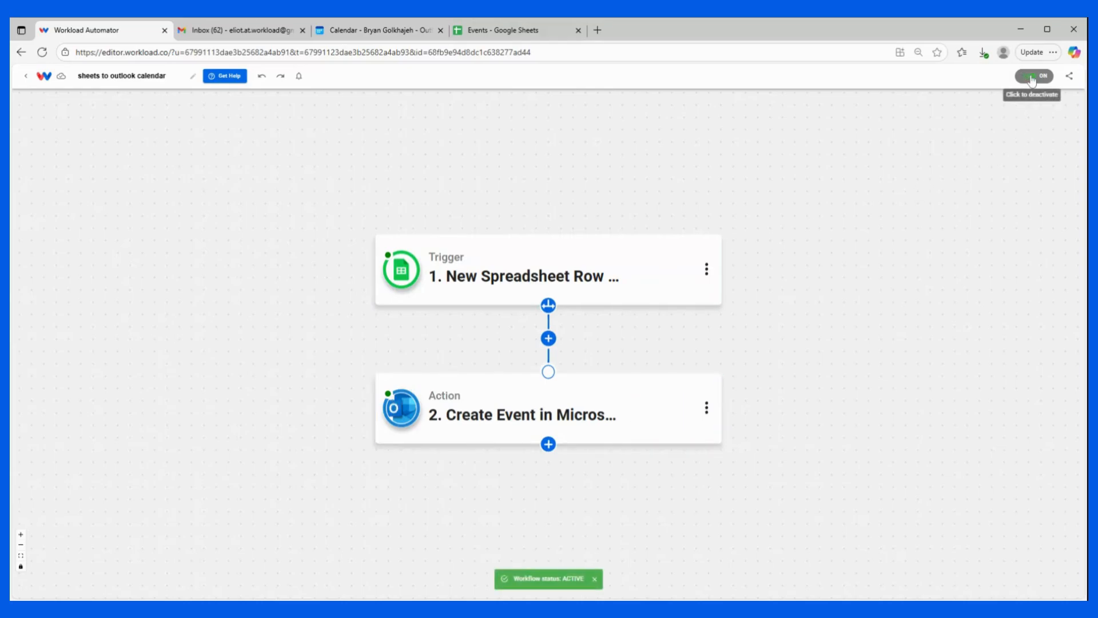